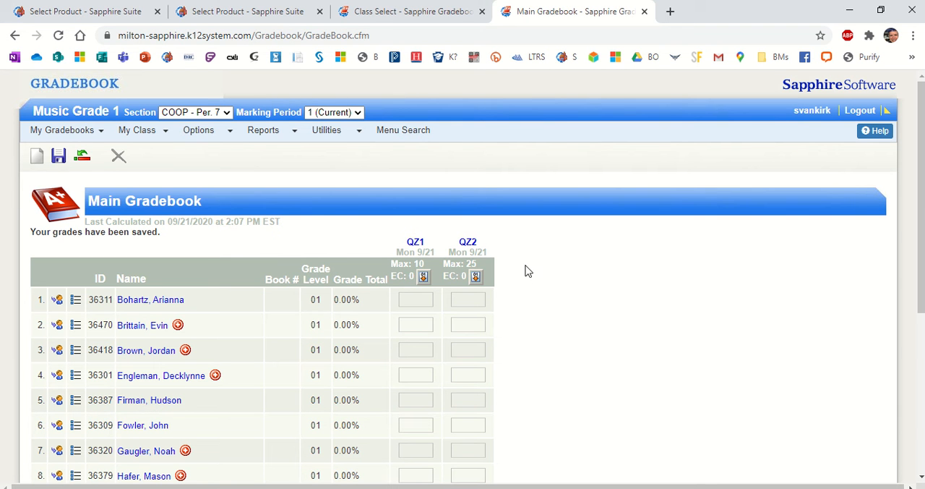
Fill down a grade of 10 for every student on the QZ1 assignment.
click(409, 300)
click(574, 311)
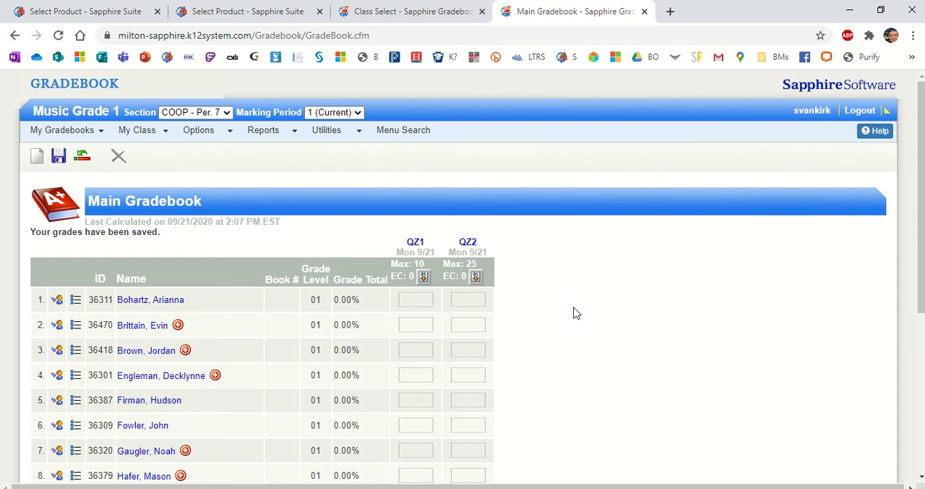
click(424, 277)
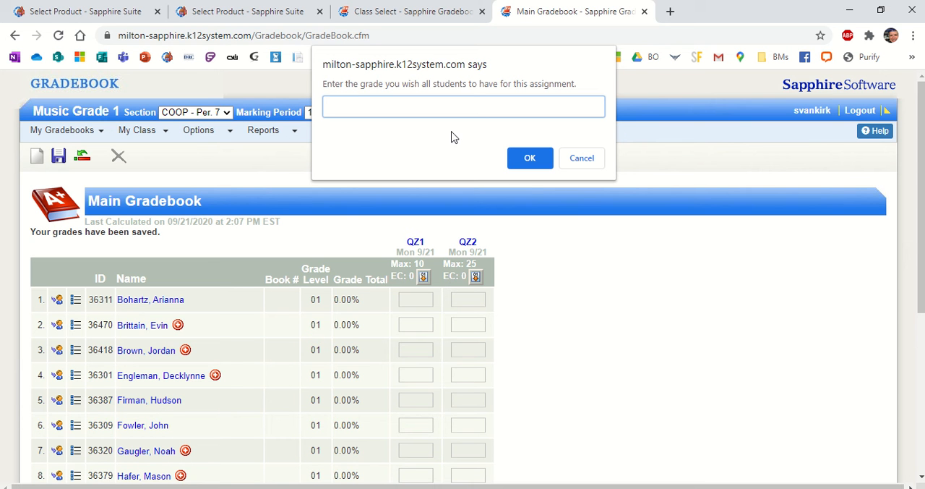
text(10)
click(529, 159)
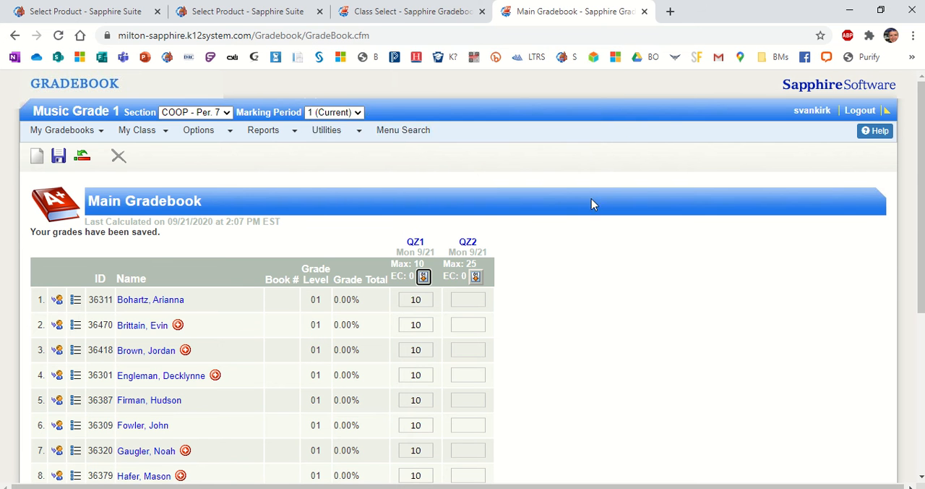
Change the QZ1 grades to 9 for the second student, 8 for the fifth, and 9 for the seventh.
scroll(451, 371, down, 4)
scroll(441, 387, up, 5)
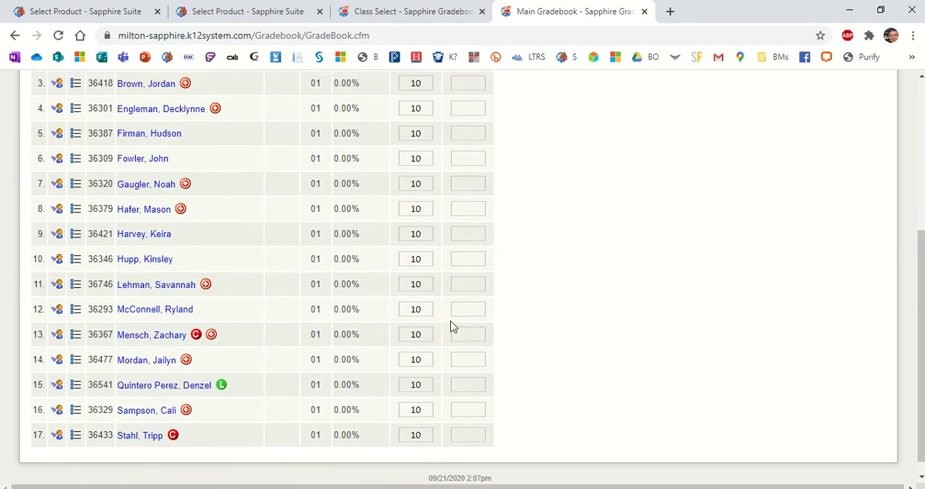
click(408, 246)
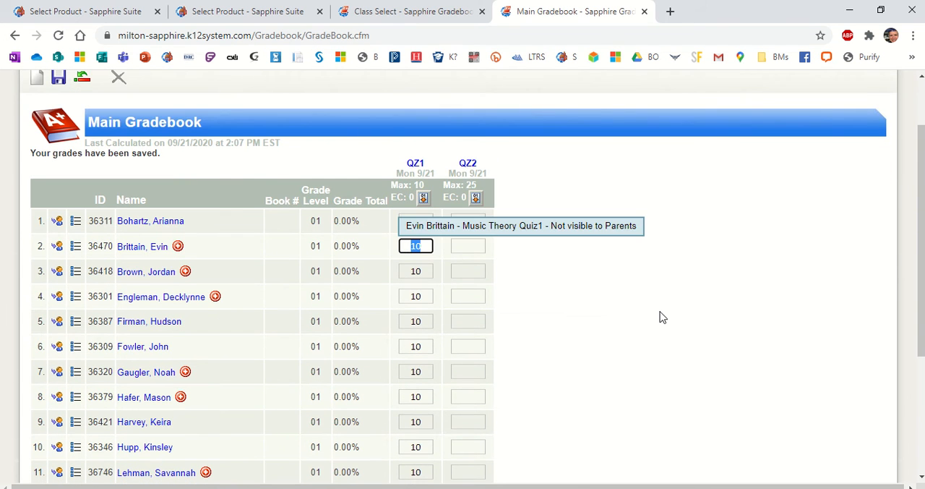
text(9)
click(418, 323)
text(8)
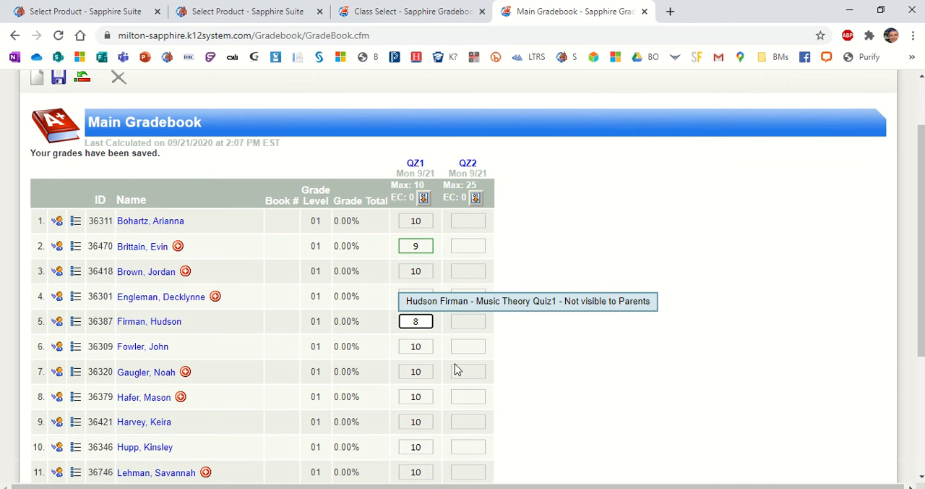
click(427, 372)
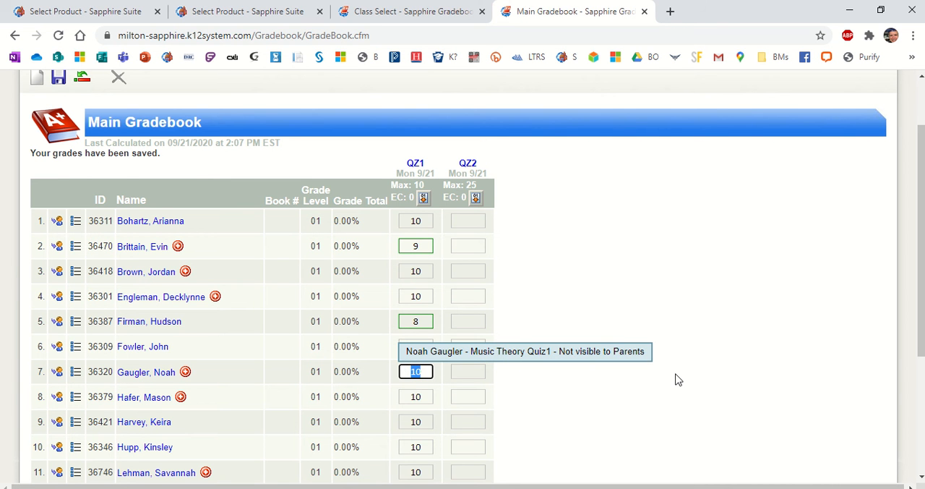
text(9)
click(470, 221)
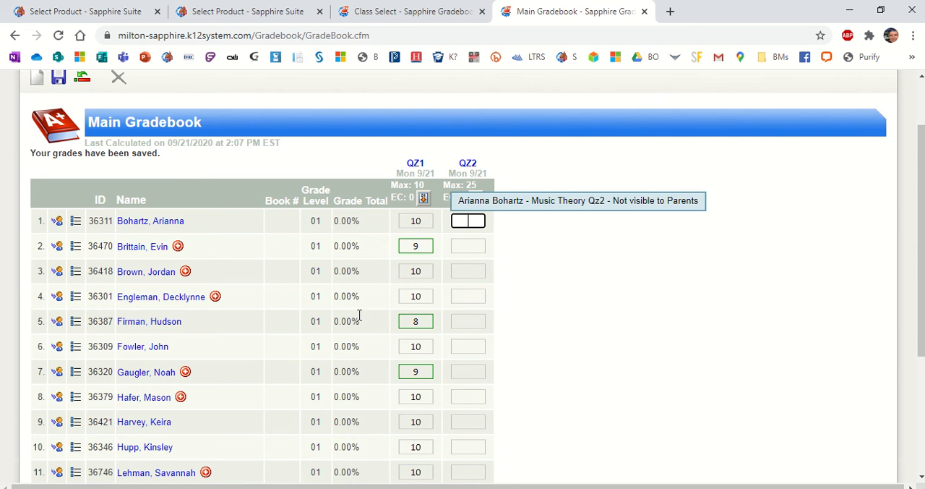
Save the gradebook to recalculate the grade totals.
scroll(354, 311, up, 2)
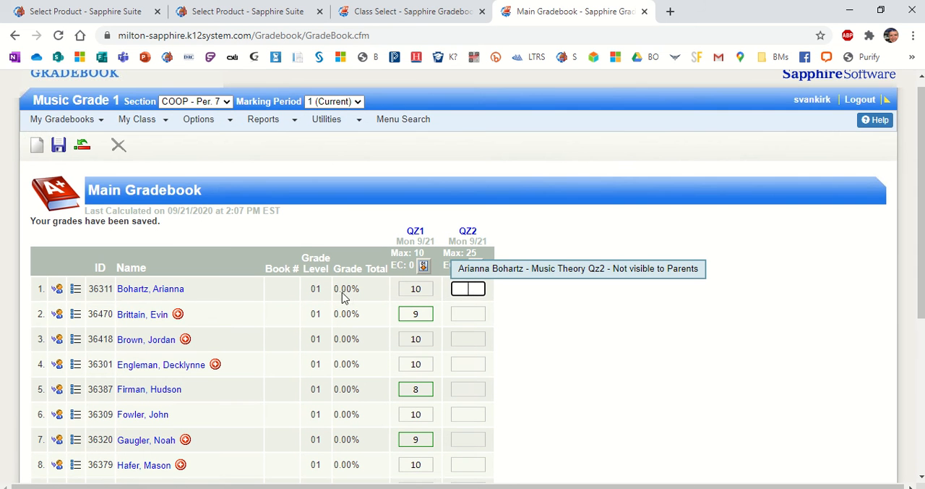
click(59, 149)
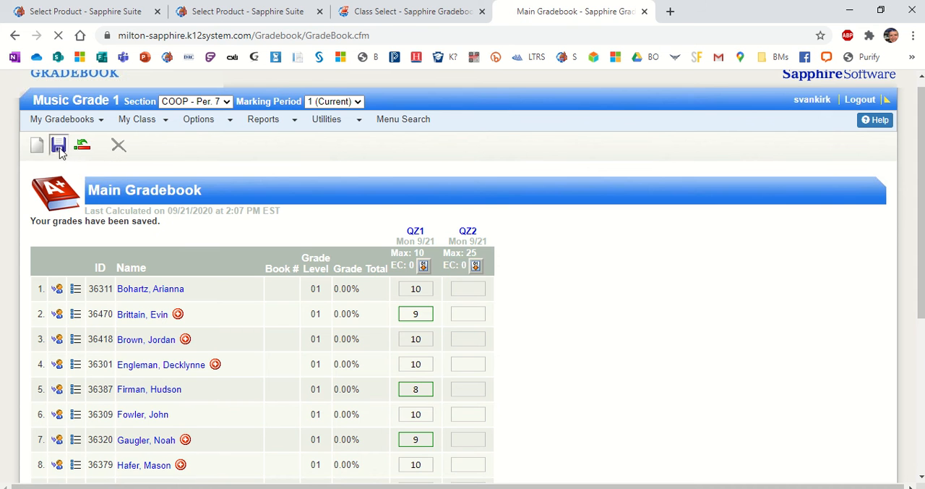
scroll(444, 291, down, 3)
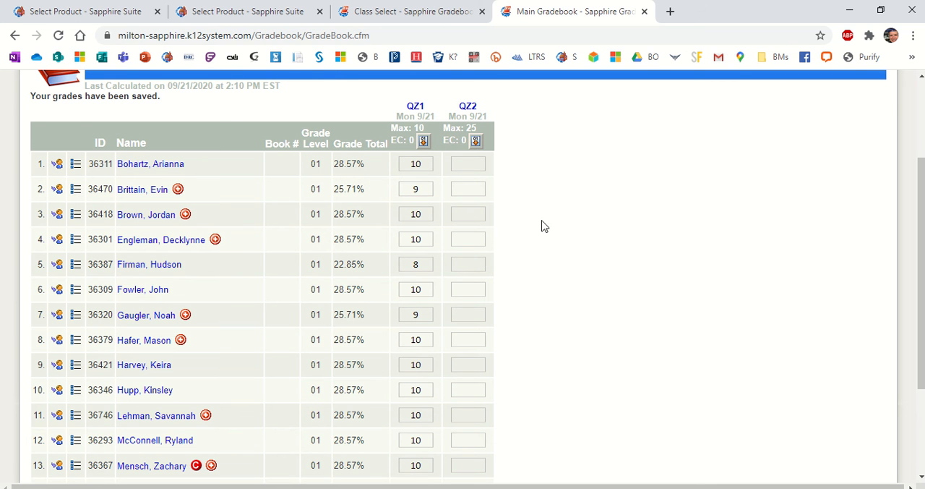
scroll(541, 227, up, 1)
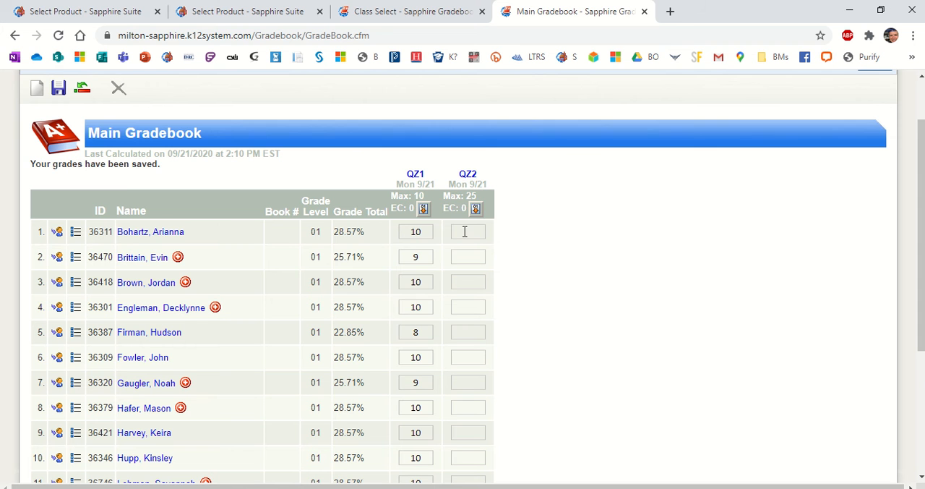
Enter QZ2 grades of 21 for the first student and 25 for the second student.
click(465, 231)
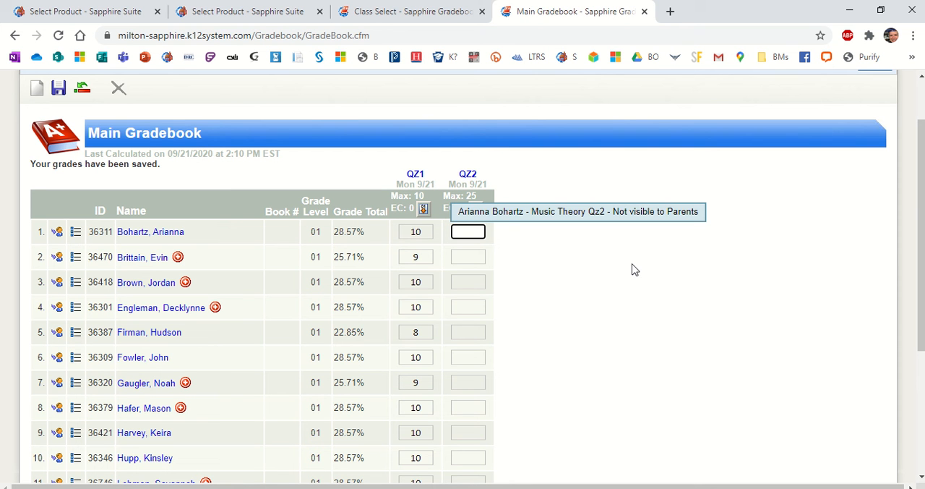
click(498, 229)
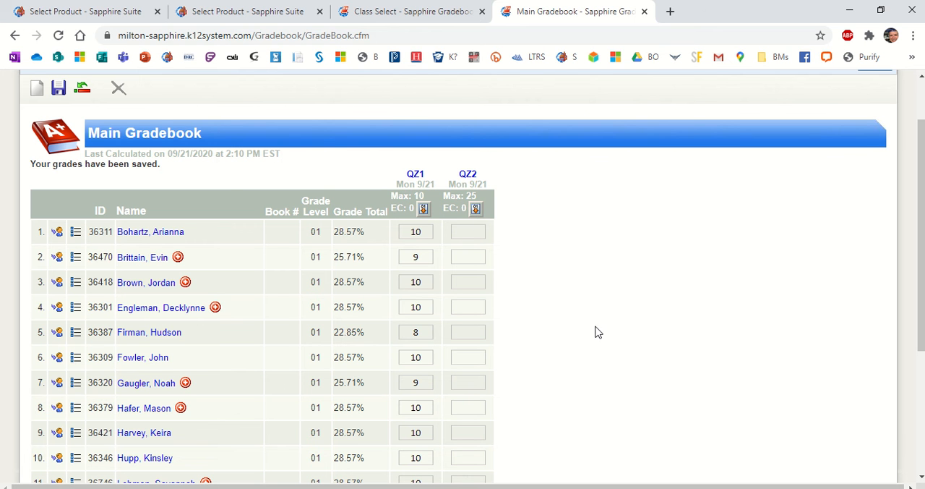
click(471, 233)
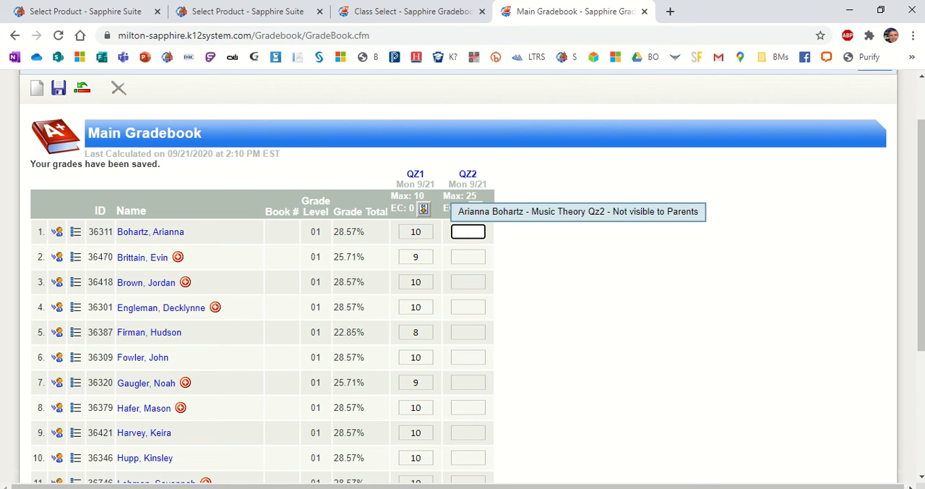
text(25)
key(Return)
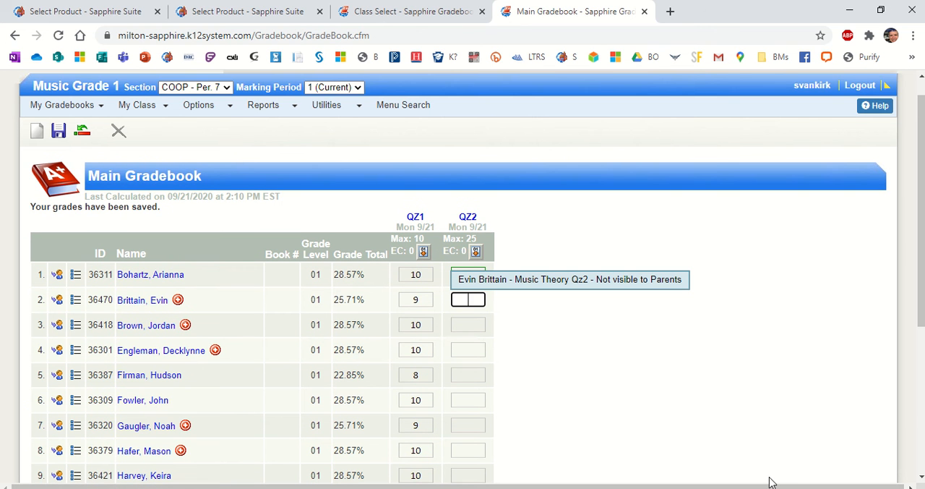
text(21)
key(Return)
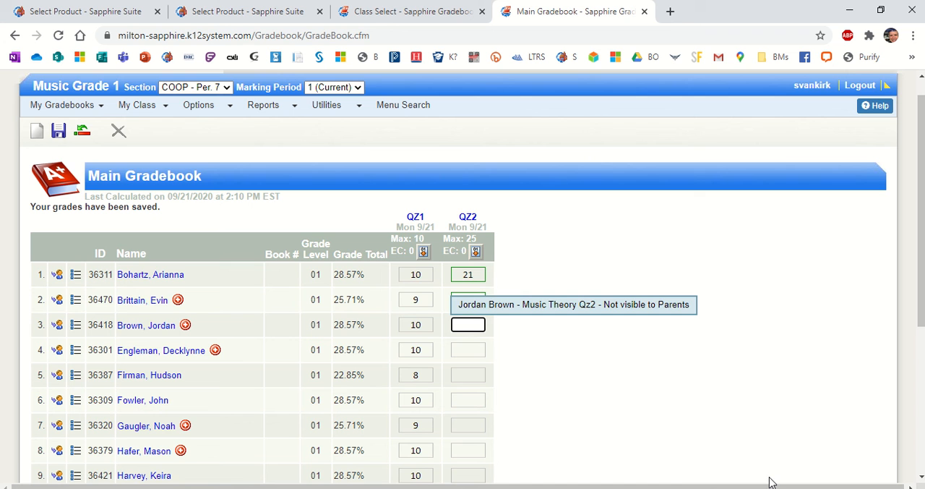
Leave the third student's QZ2 blank, enter i for the fourth student and 24 for the fifth.
key(Return)
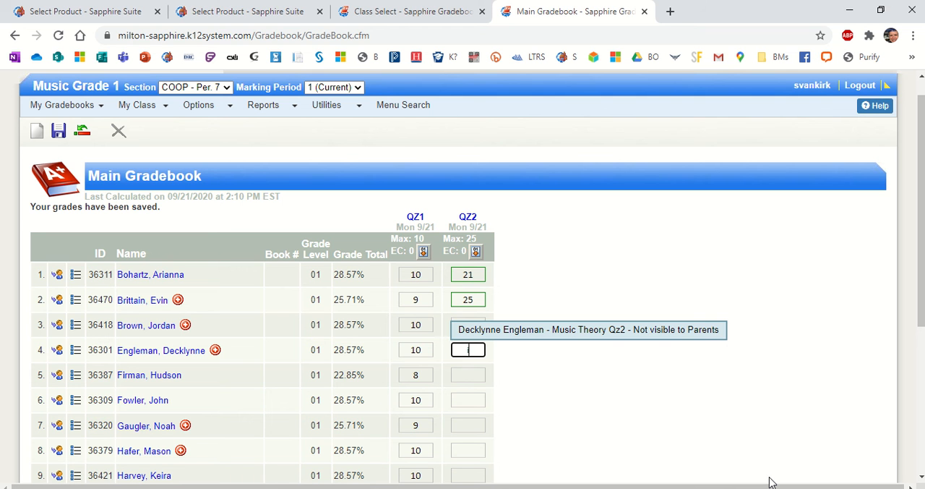
key(Return)
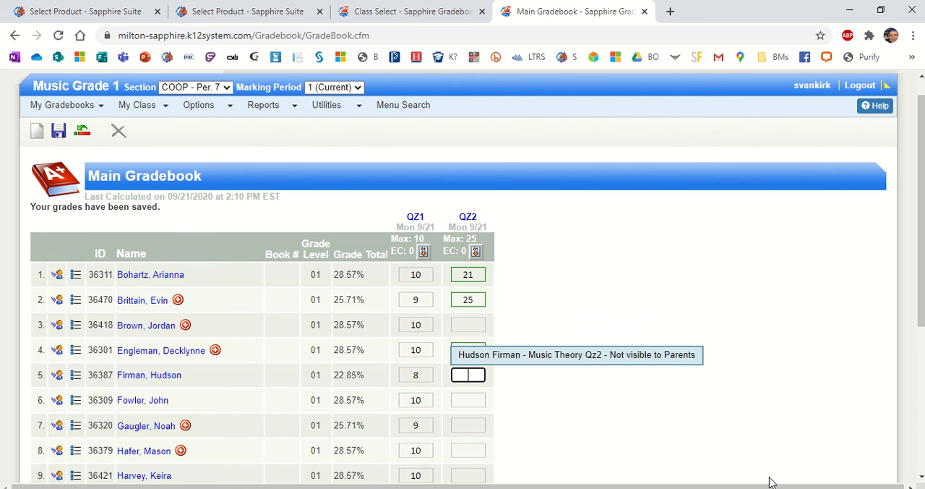
text(14)
key(Return)
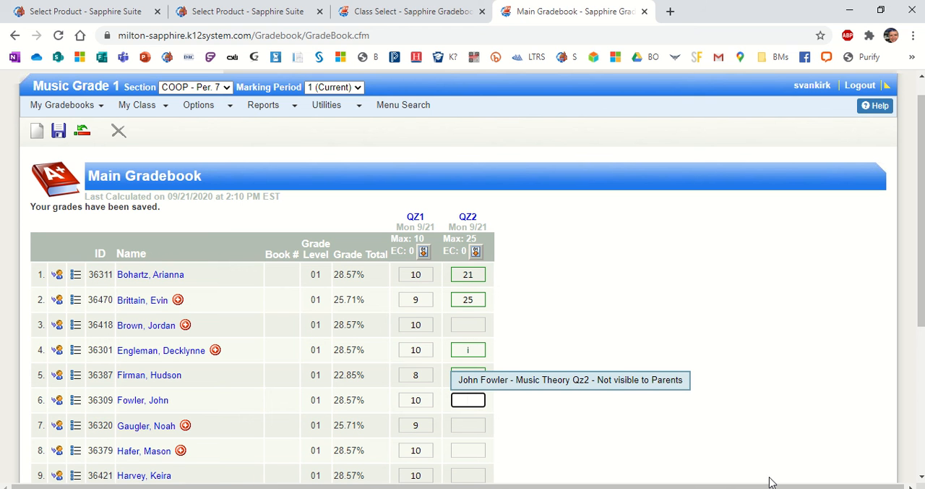
Enter QZ2 grades of 0 for the sixth student and 25 for the seventh student.
text(0)
key(Return)
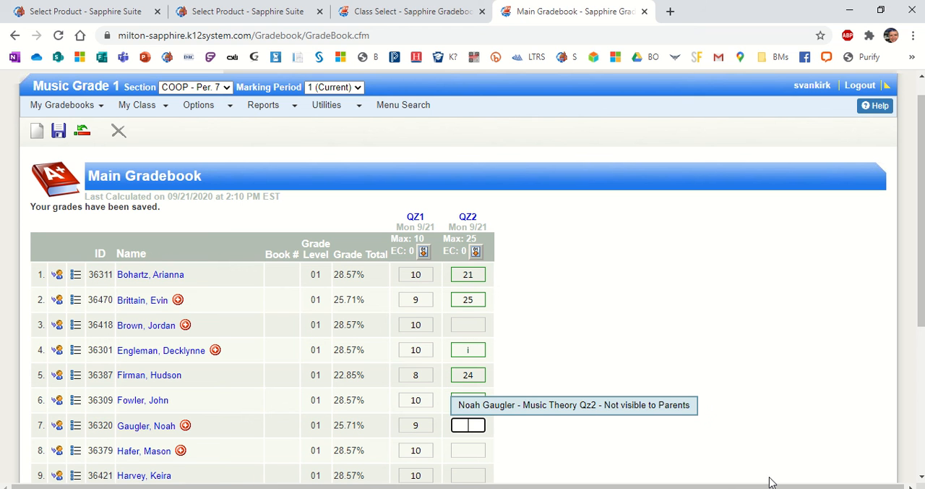
text(25)
click(606, 303)
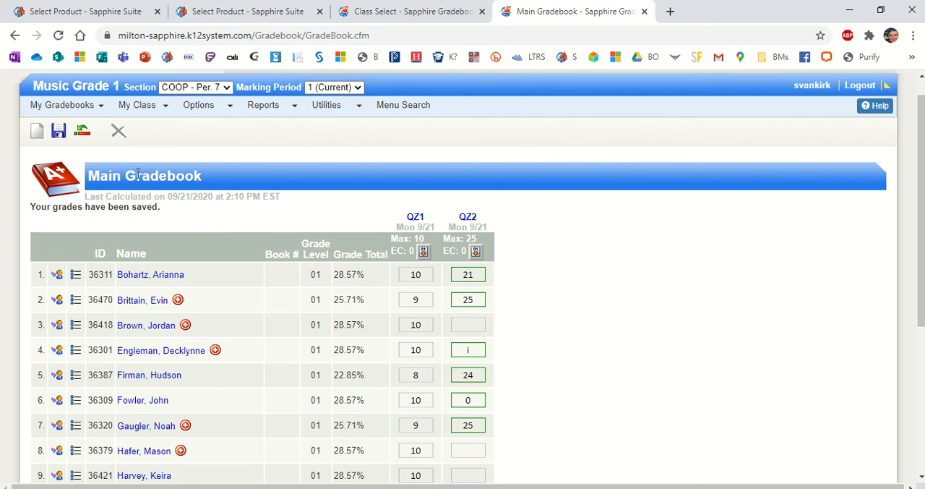
Save the gradebook with the new QZ2 grades.
click(59, 130)
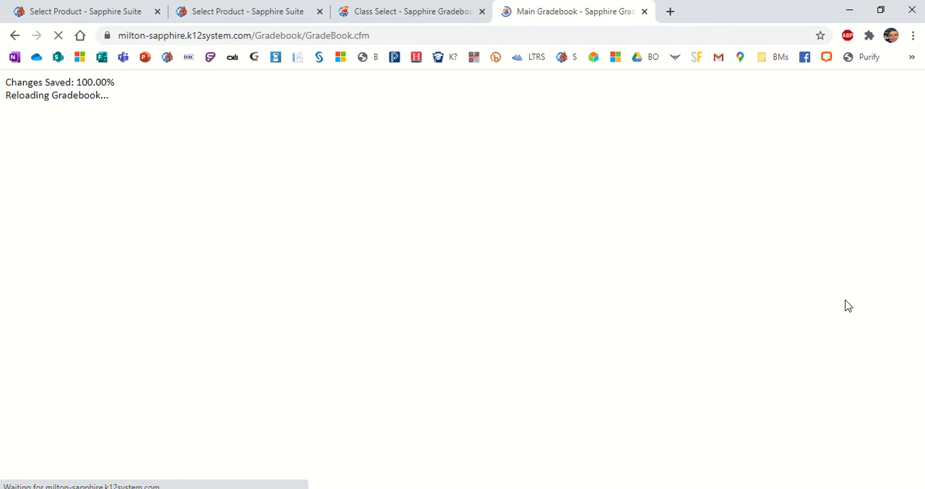
scroll(663, 340, down, 1)
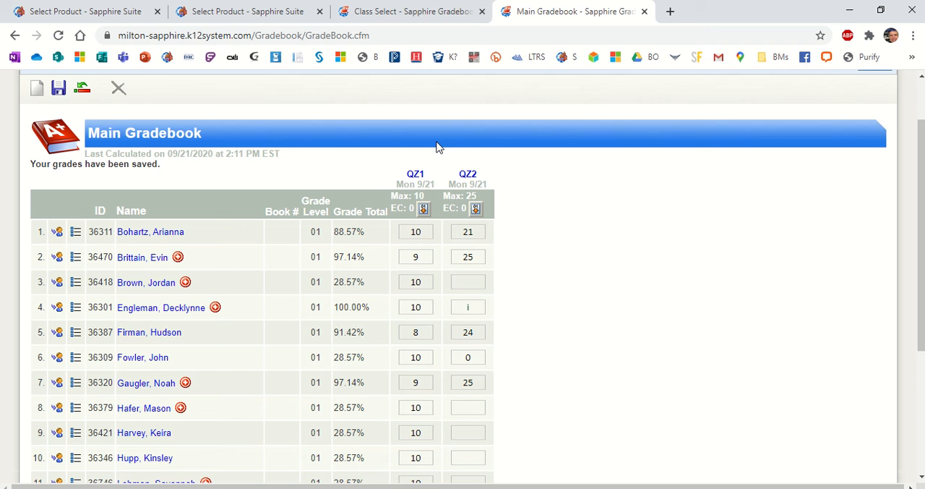
mouse_move(442, 29)
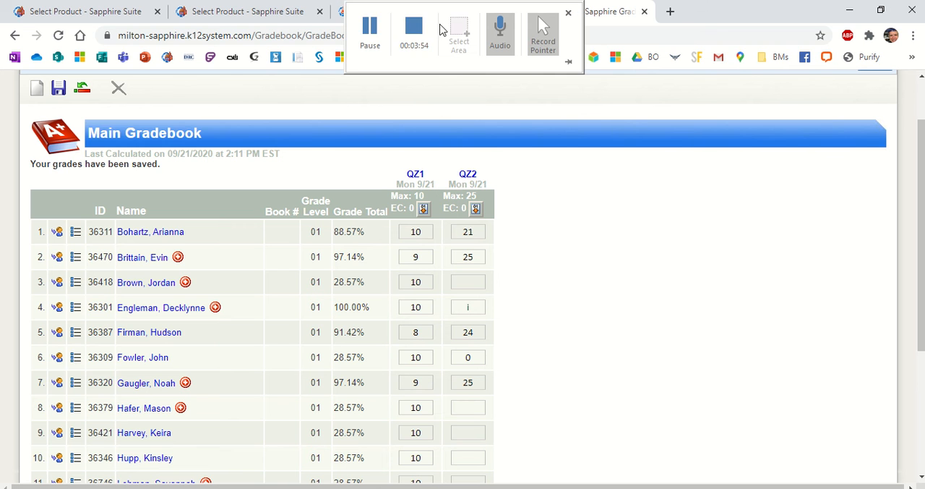